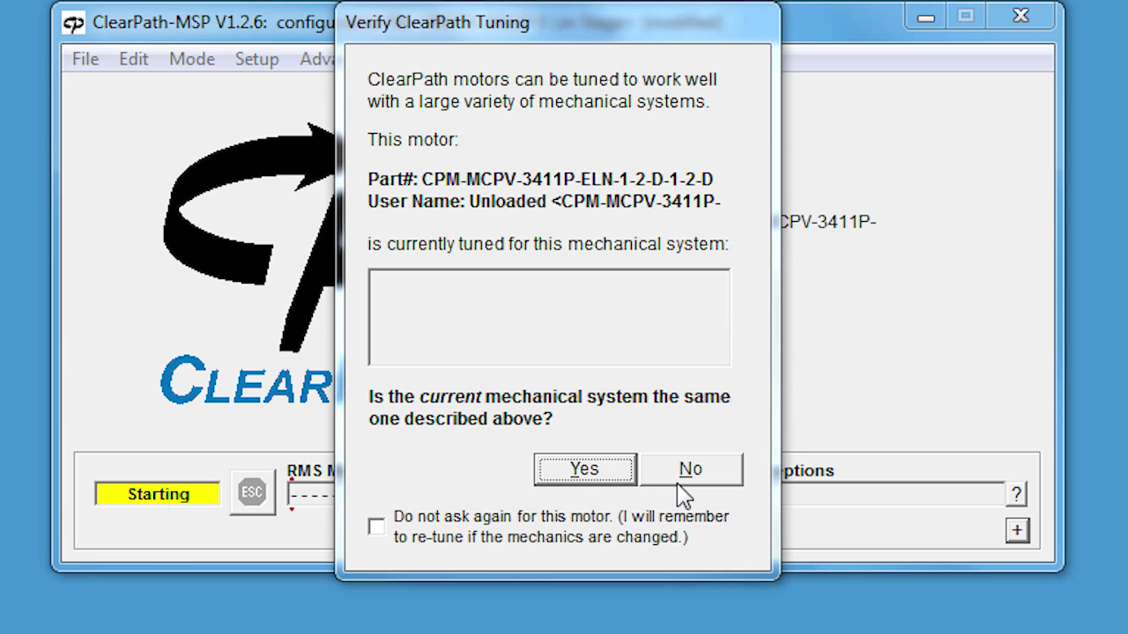
- Report the mechanical system as different and launch Run Auto-Tune
left_click(678, 480)
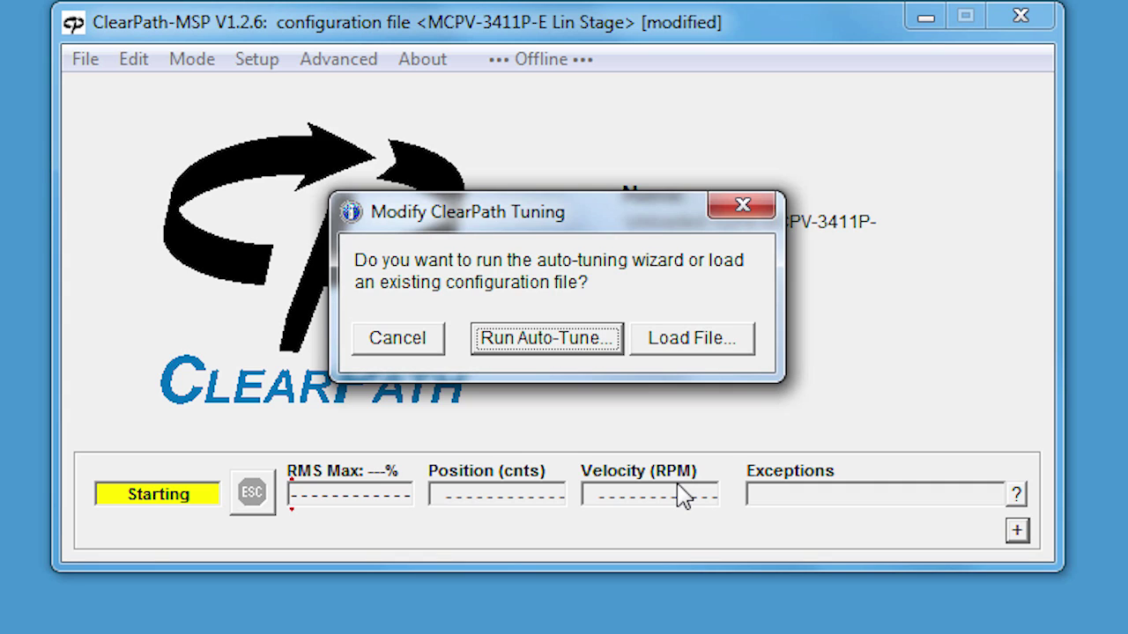
left_click(553, 346)
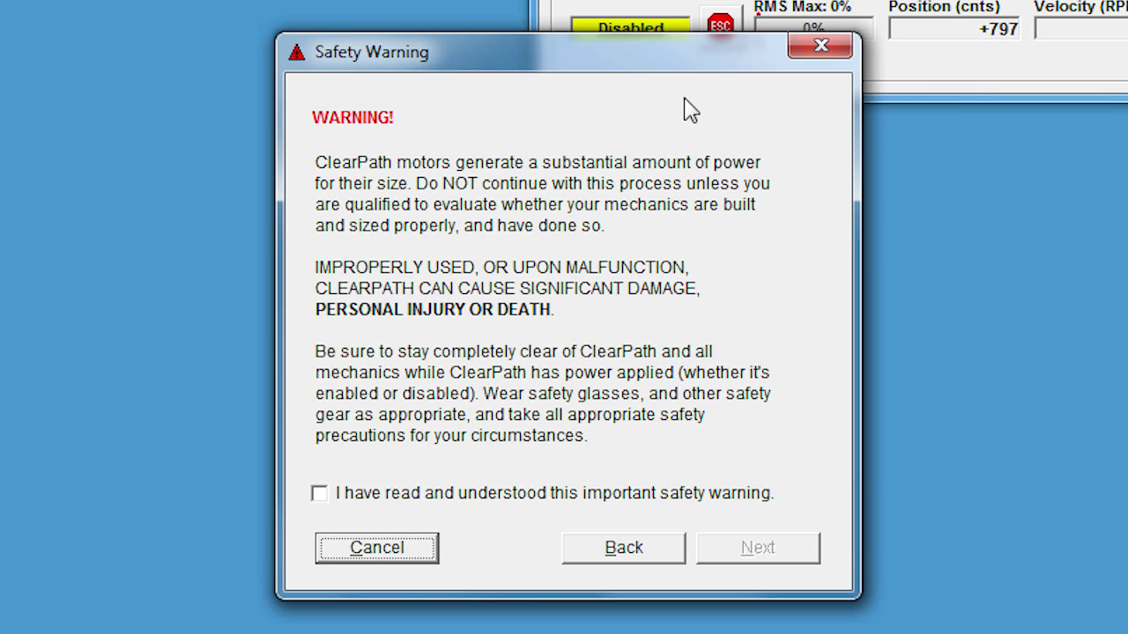
- Acknowledge the auto-tune safety warning to reach the torque limit page
left_click(319, 495)
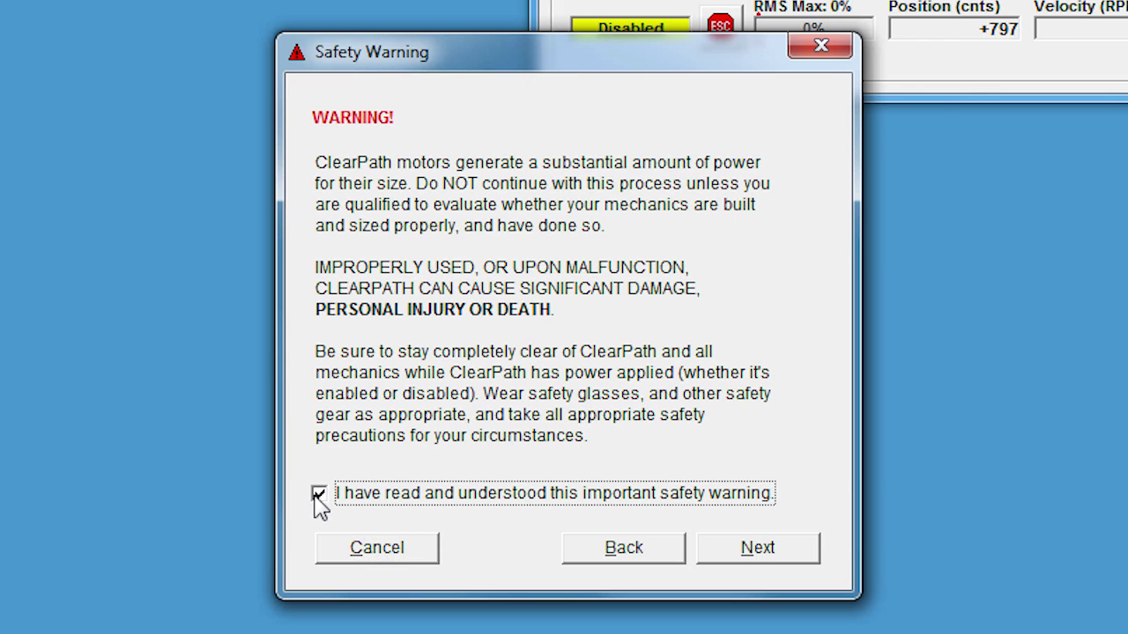
left_click(756, 550)
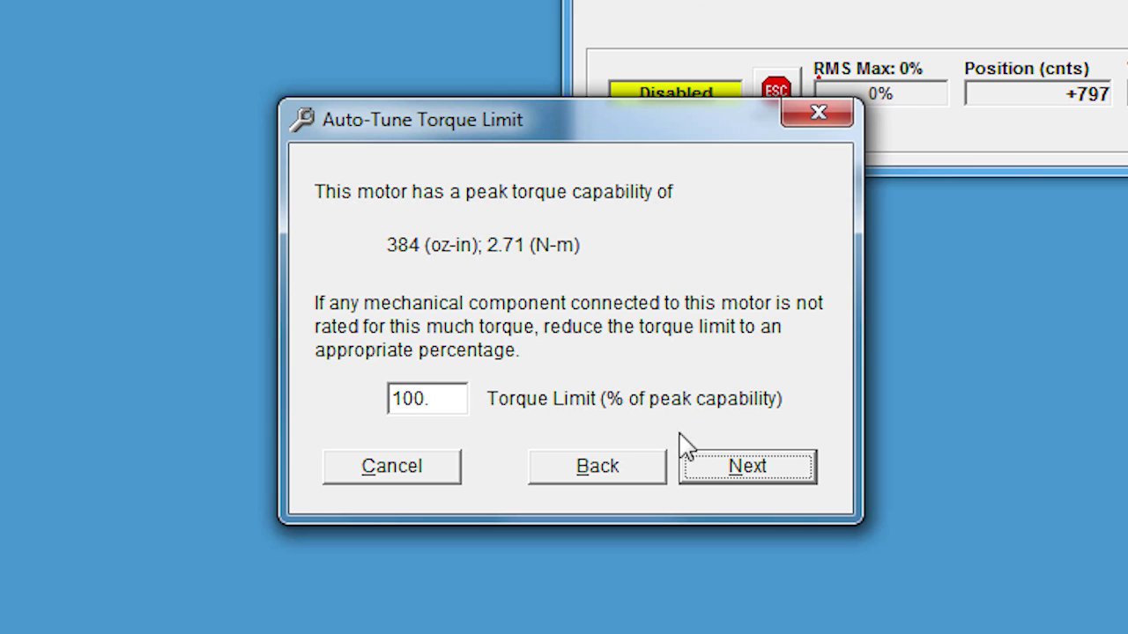
- Keep the 100% torque limit and declare the mechanics as limited rotation
left_click(705, 474)
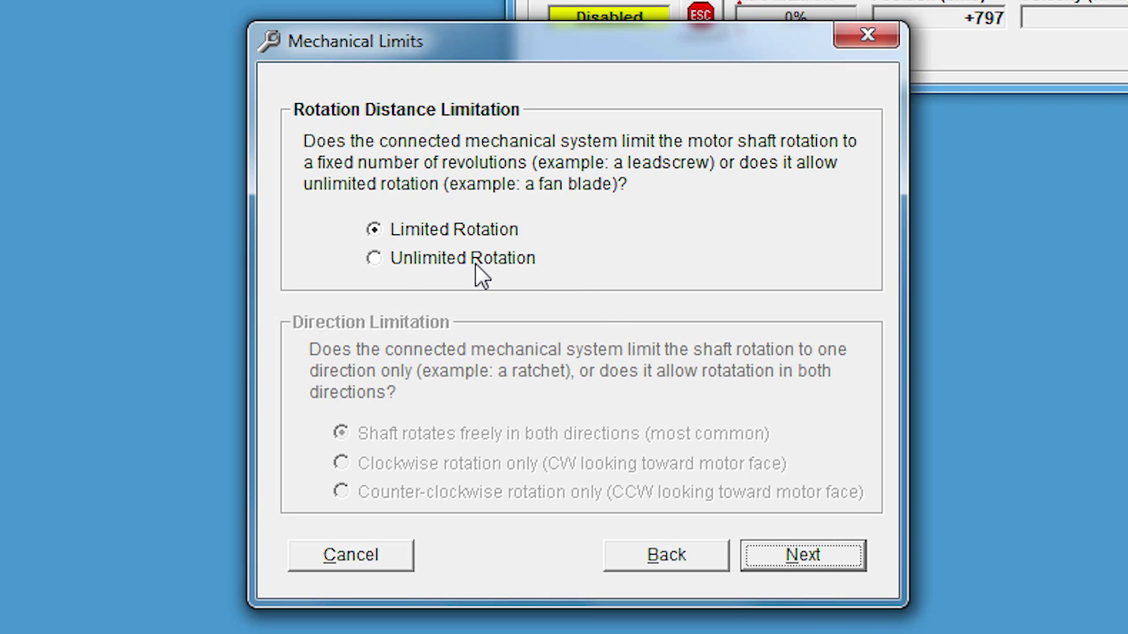
left_click(372, 257)
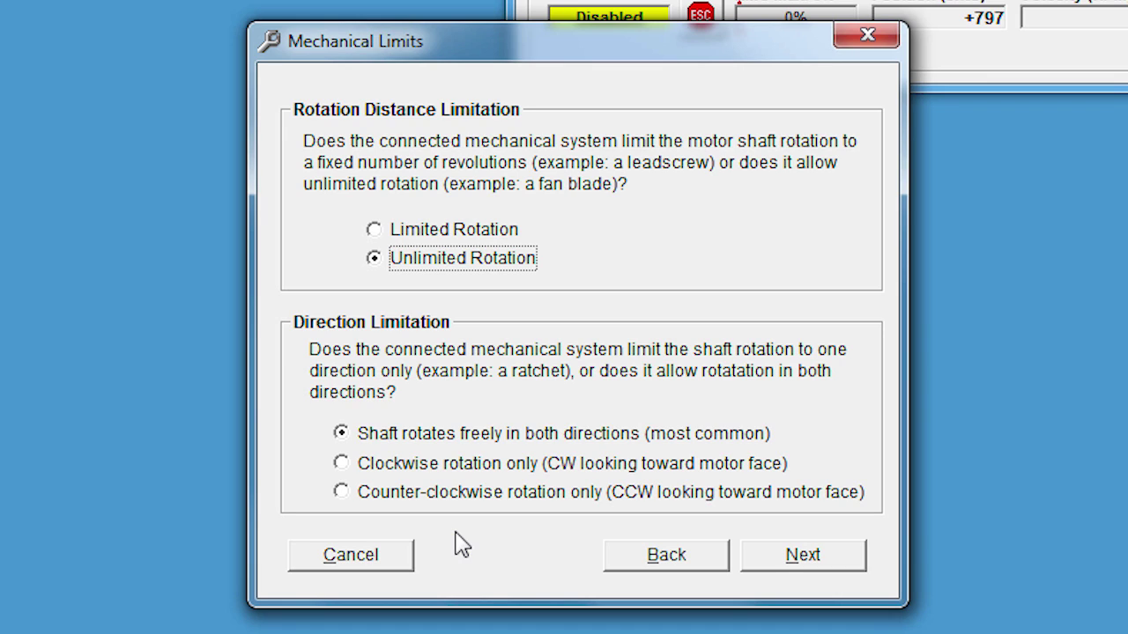
left_click(373, 231)
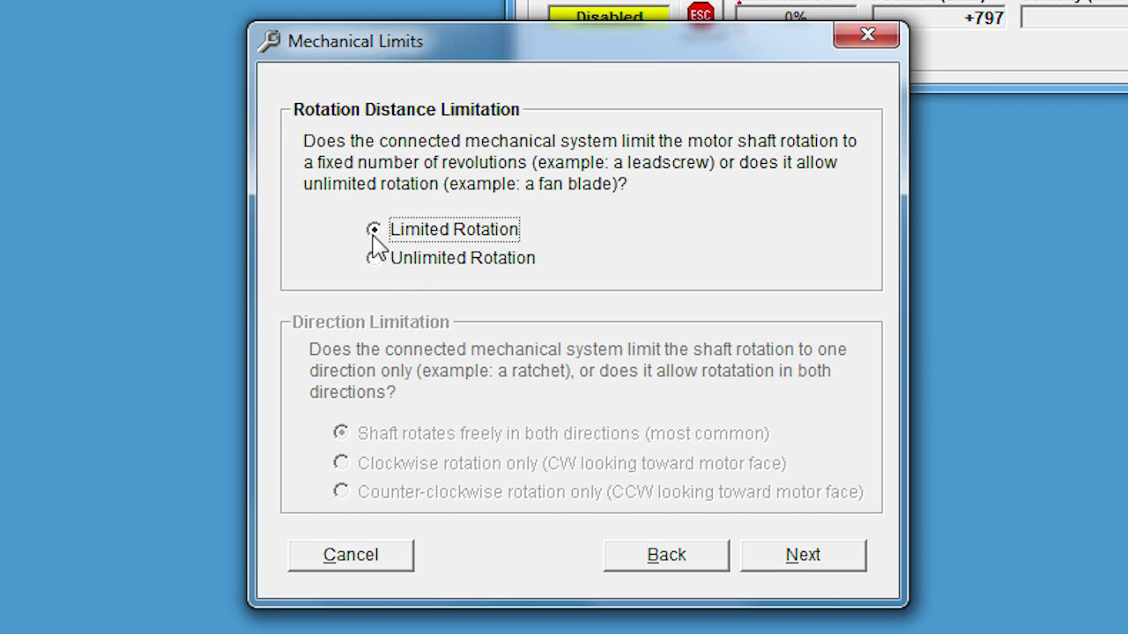
left_click(763, 561)
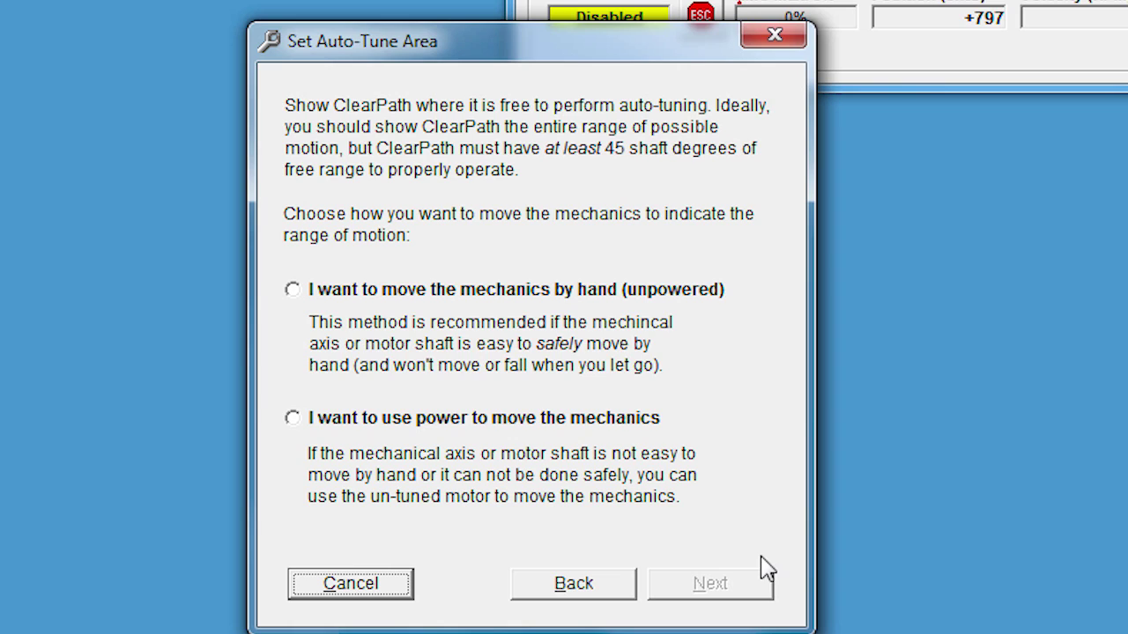
- Choose to move the mechanics by hand (unpowered) to set the auto-tune area
left_click(294, 291)
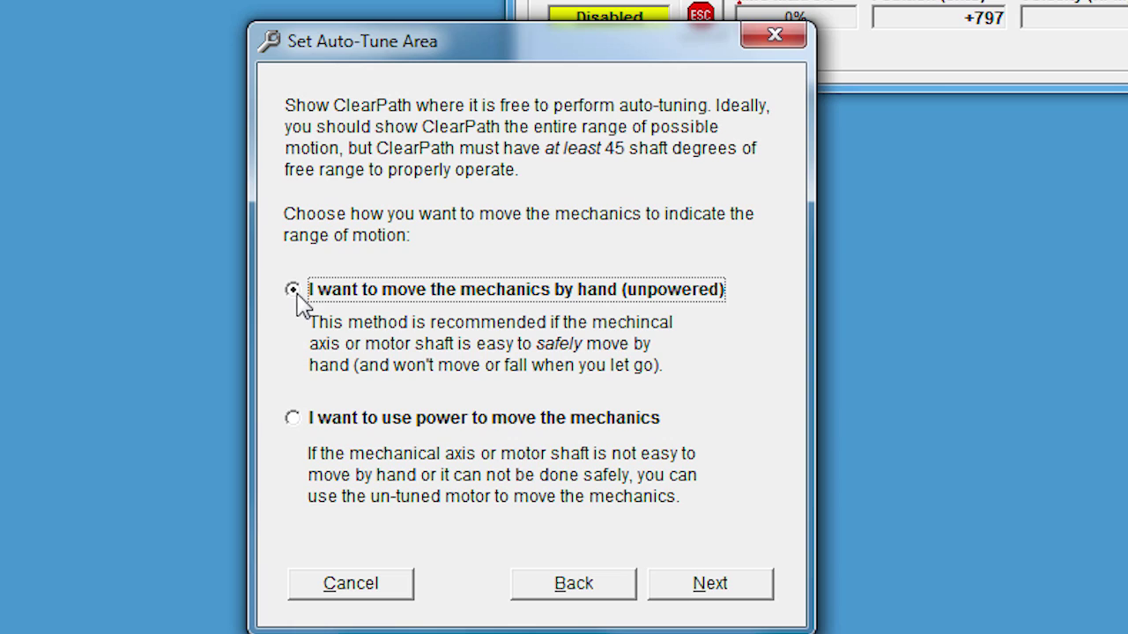
left_click(747, 589)
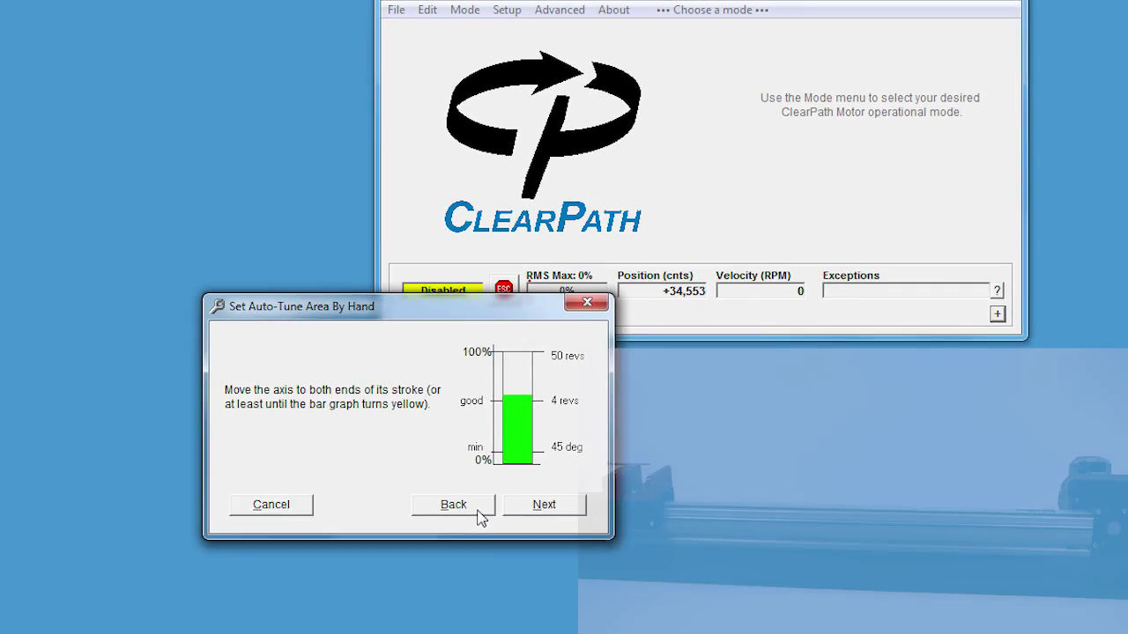
- Switch the range-setting method to moving the mechanics under power
left_click(499, 484)
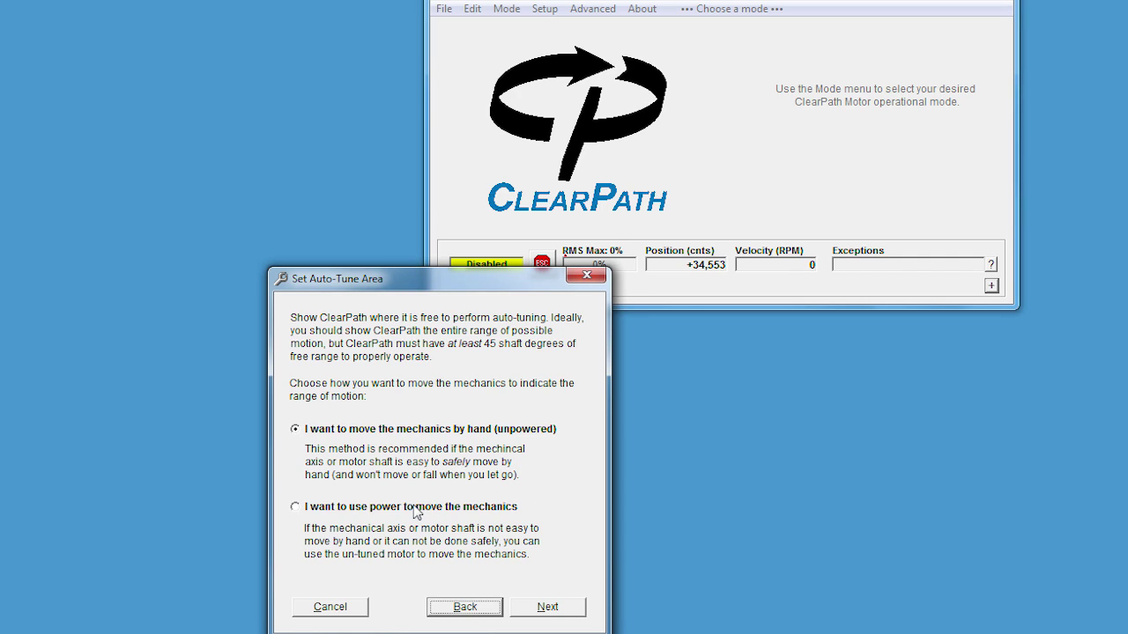
left_click(296, 508)
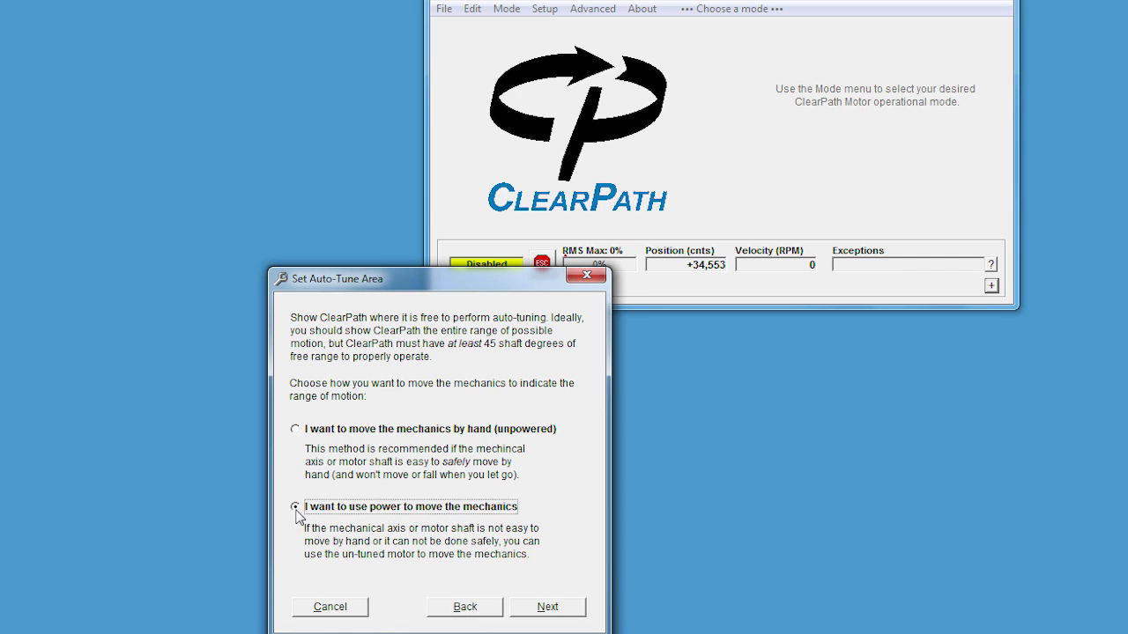
left_click(548, 607)
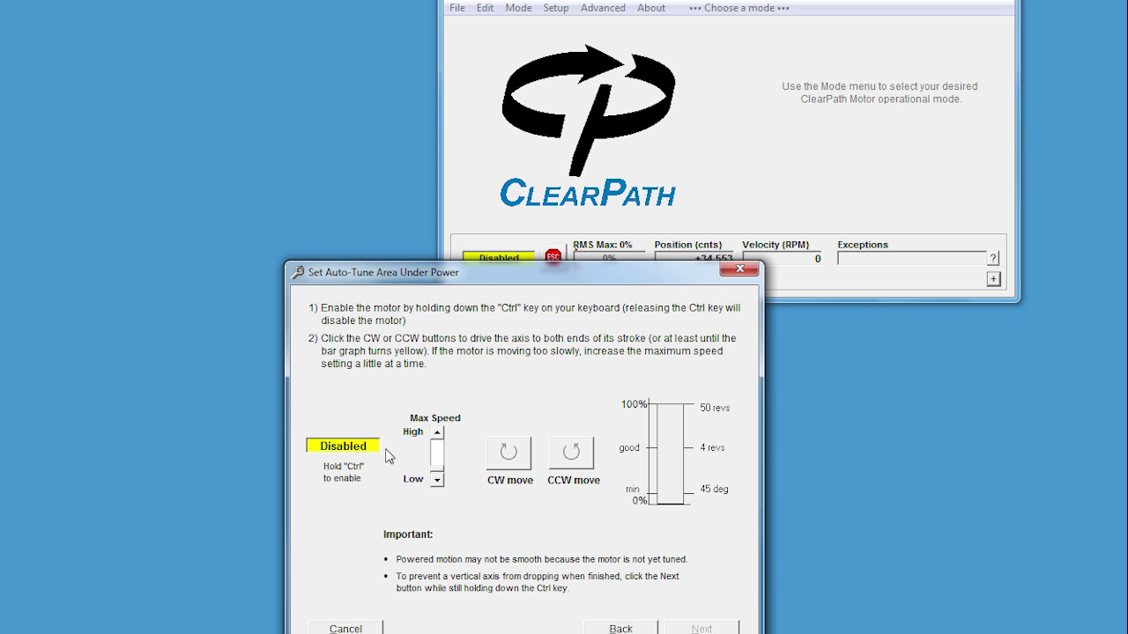
- Enable the motor with Ctrl and drive the carriage to both ends for 5.4 revolutions
key("ctrl")
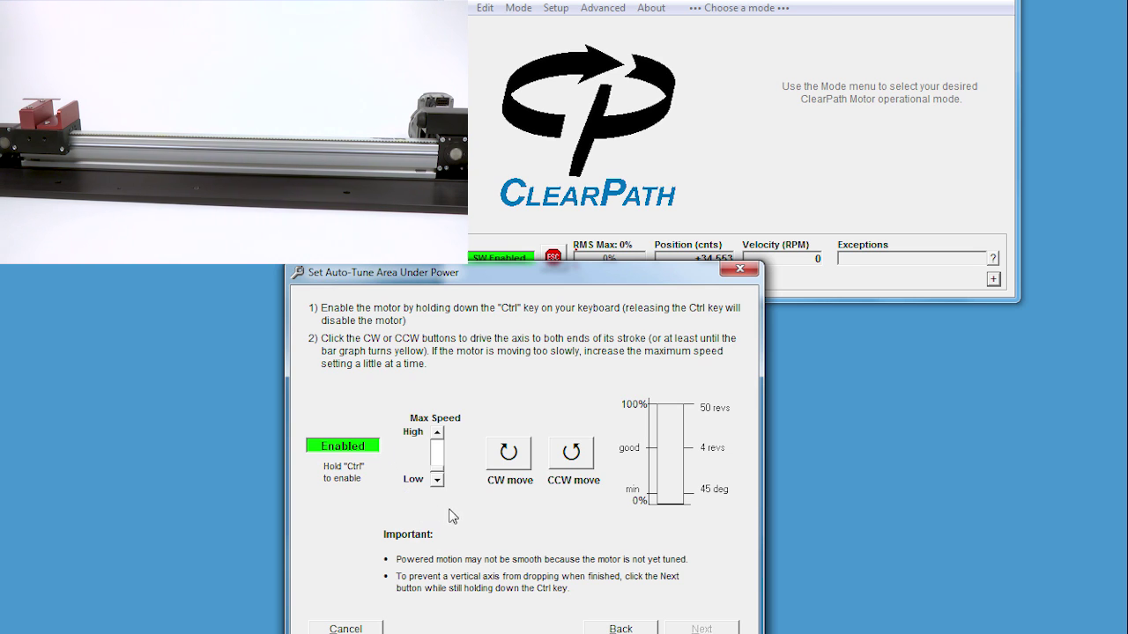
left_click(516, 465)
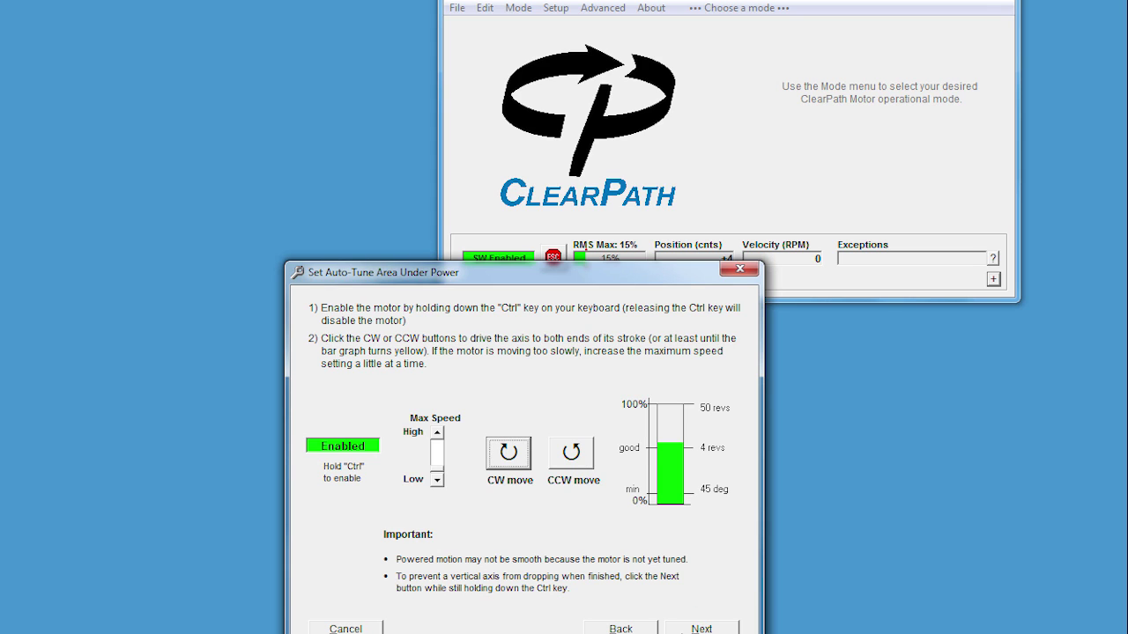
key("Return")
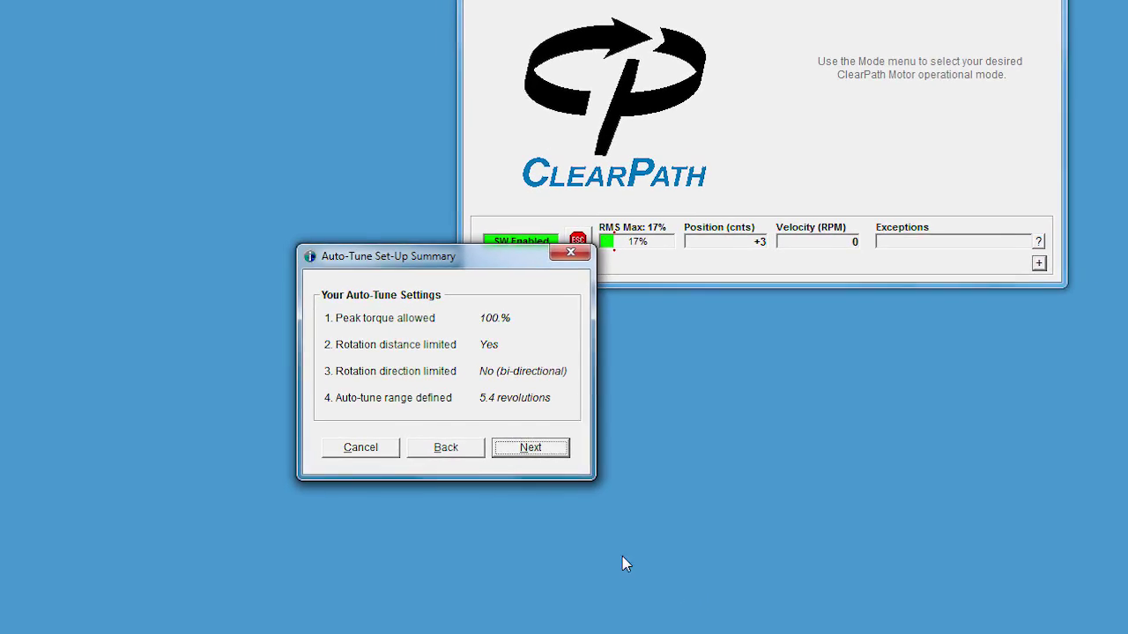
- Accept the set-up summary and move the About to Begin notice up to read it
left_click(555, 450)
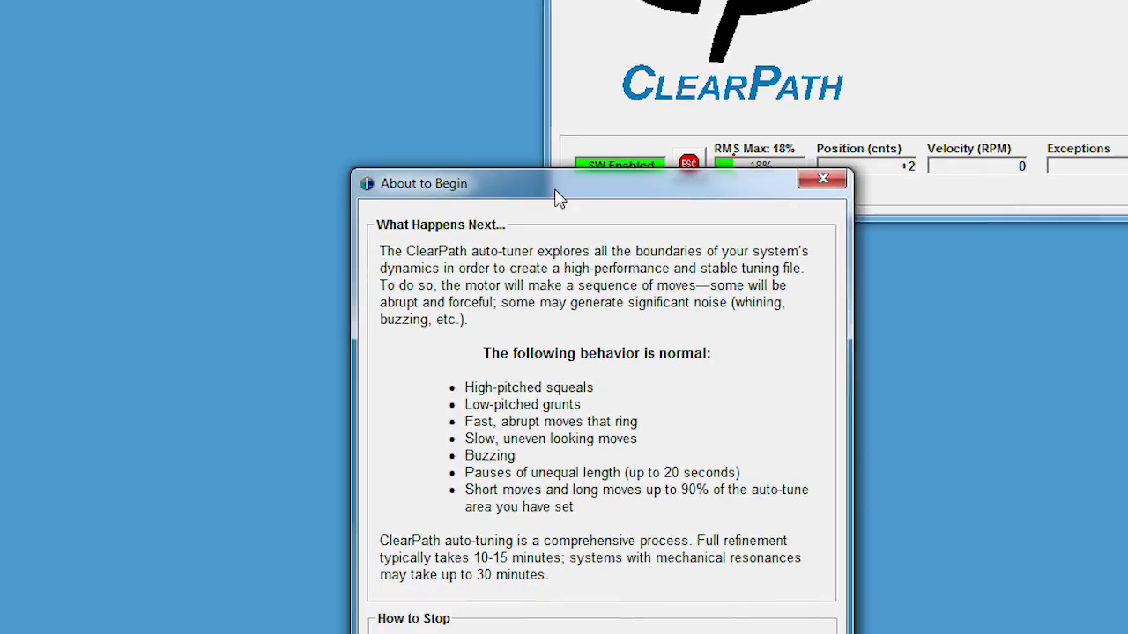
left_click_drag(557, 198, 522, 33)
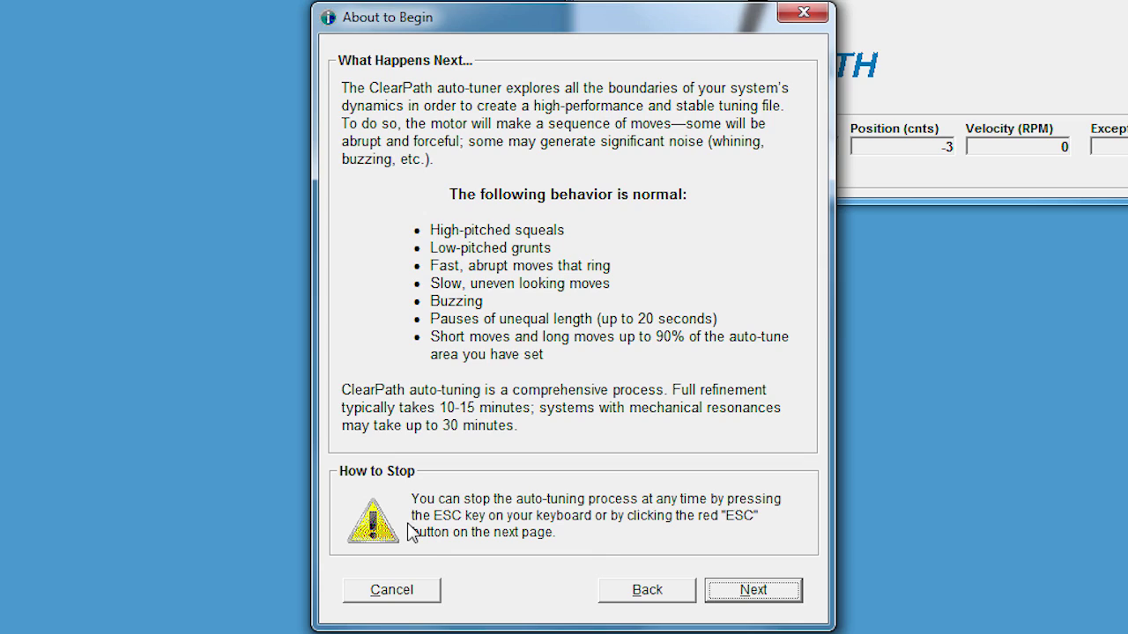
- Run the auto-tune until the progress bar reaches 100%
left_click(740, 590)
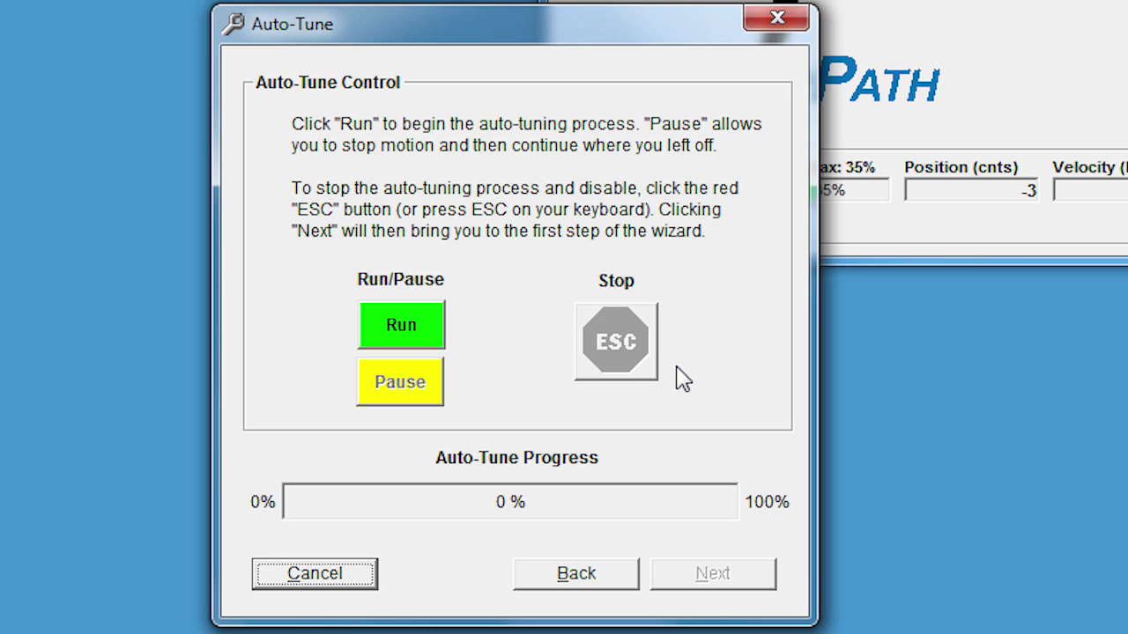
left_click(438, 332)
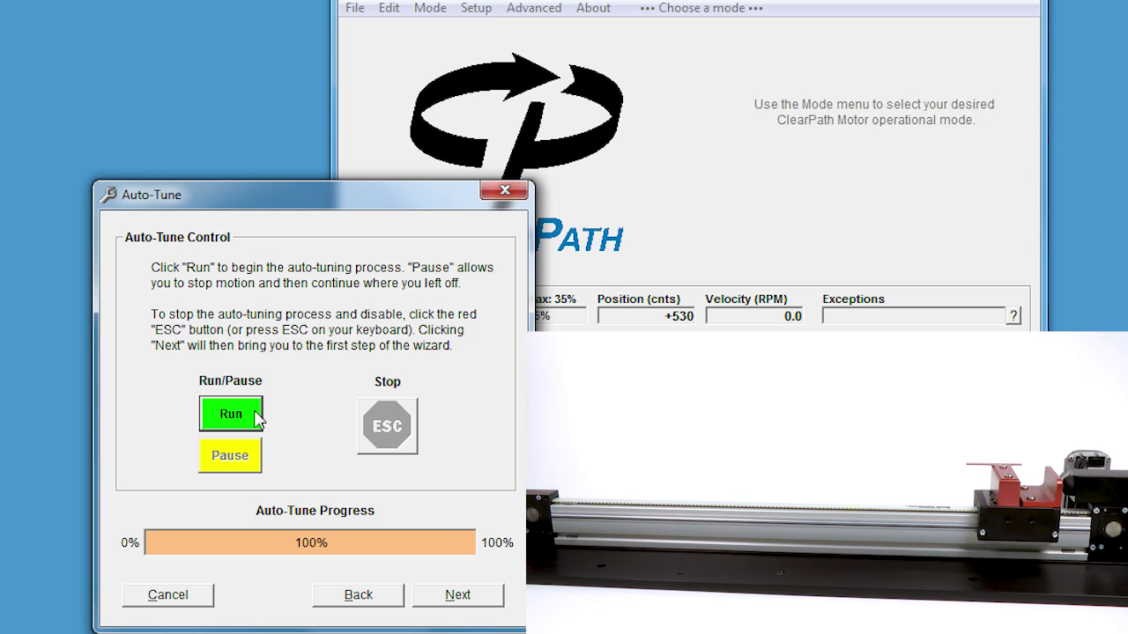
- Jog the motor to +34,253 with the –, +5x and + buttons, then disable it
left_click(492, 597)
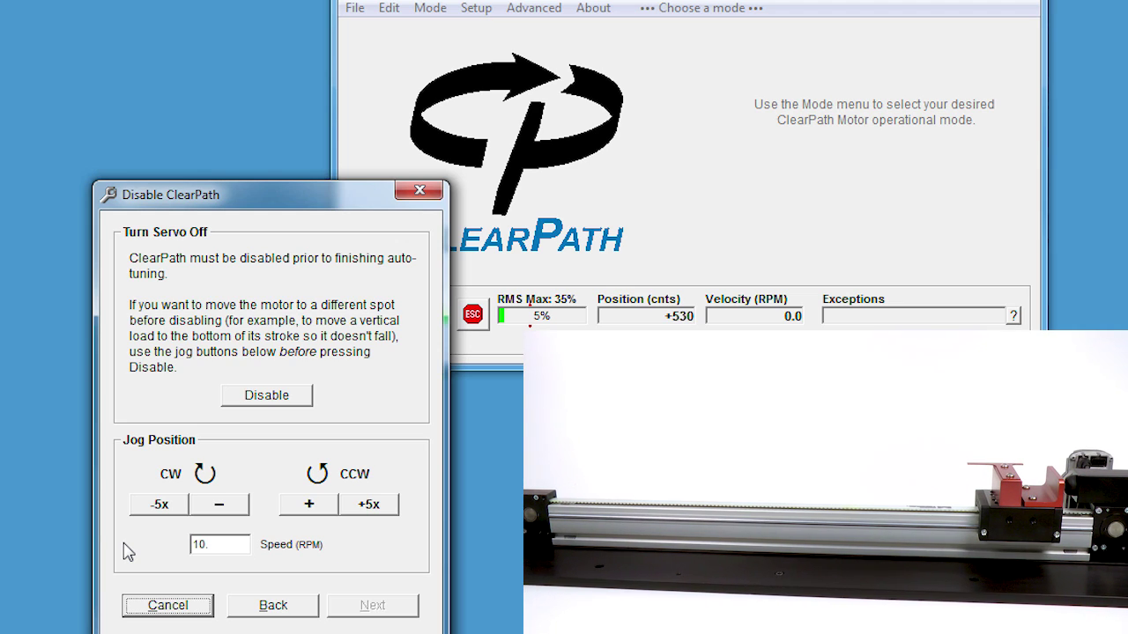
left_click(216, 511)
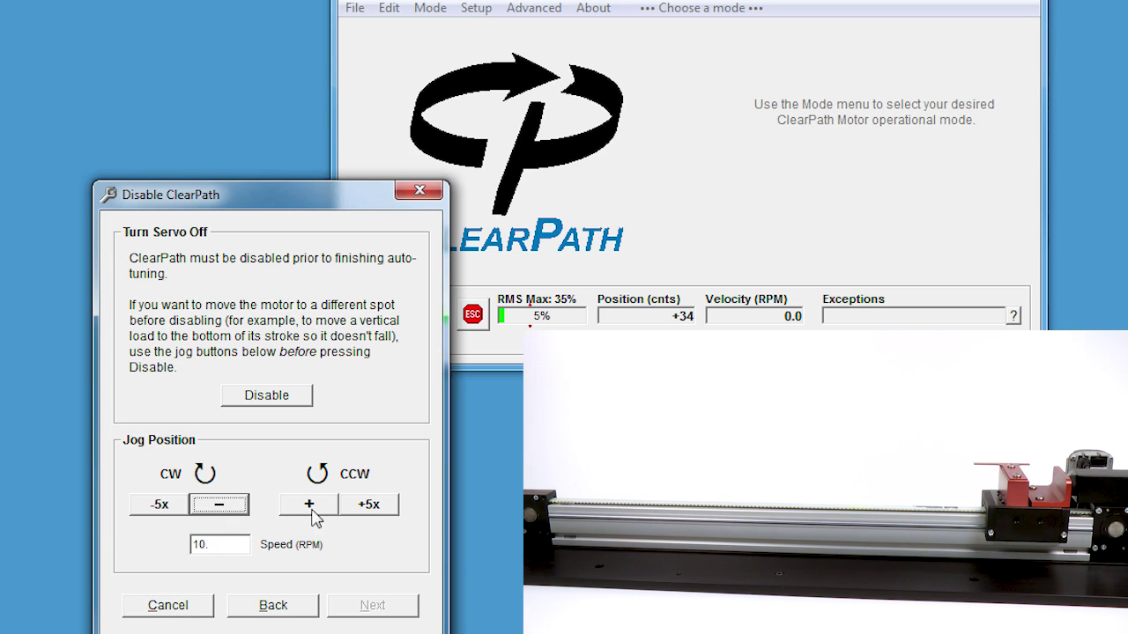
left_click(374, 511)
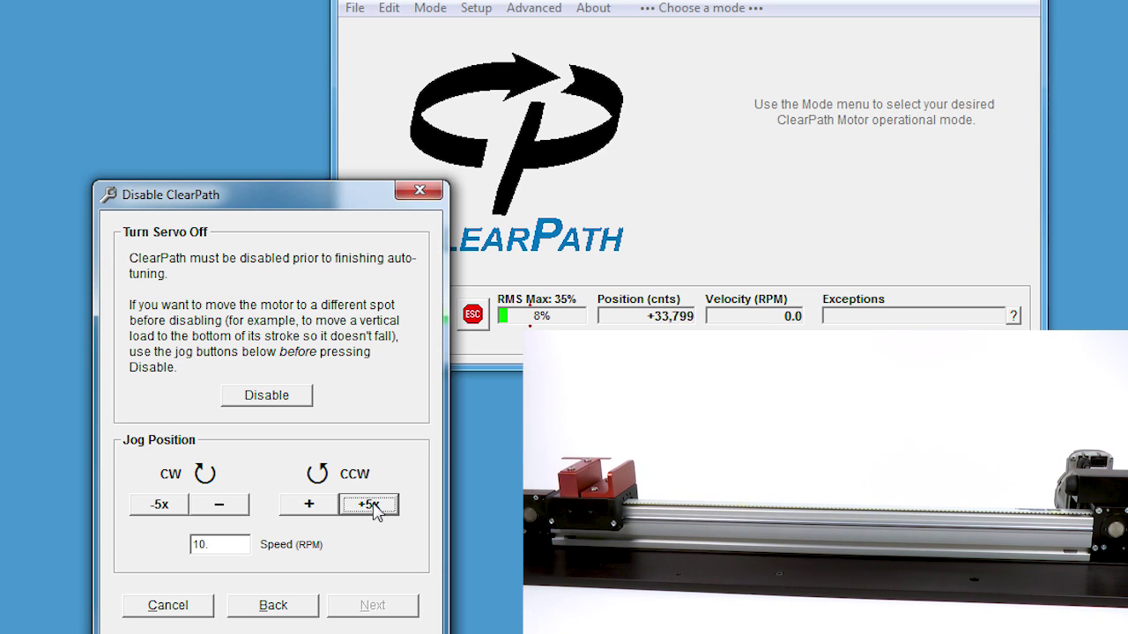
left_click(322, 509)
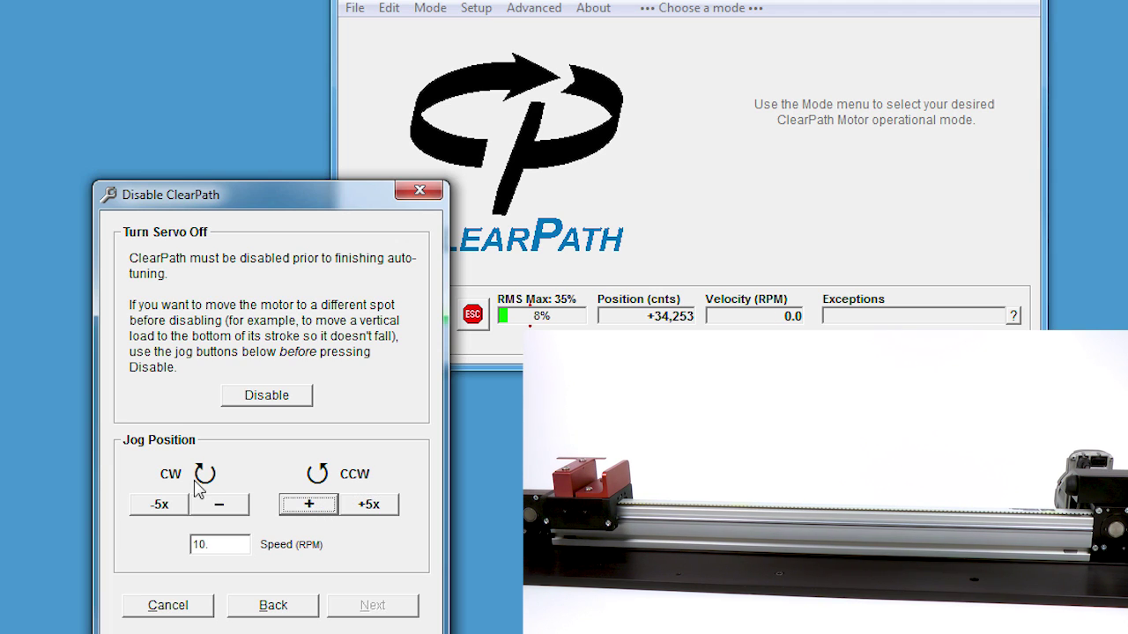
left_click(261, 399)
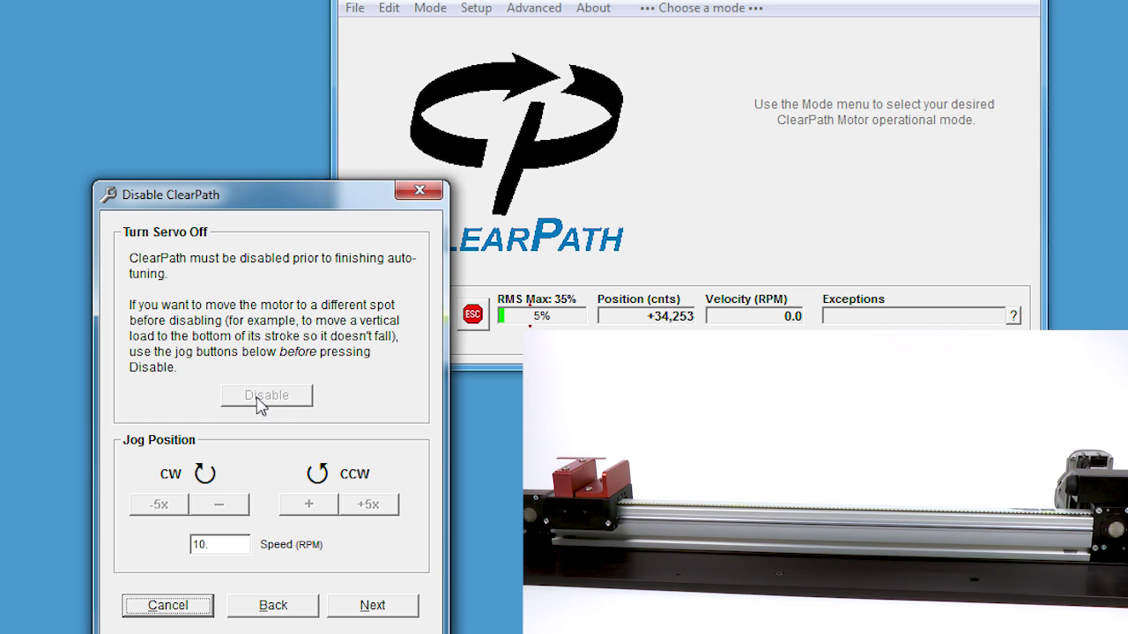
- Finish the wizard with the option to change Motor Identity settings ticked
left_click(393, 608)
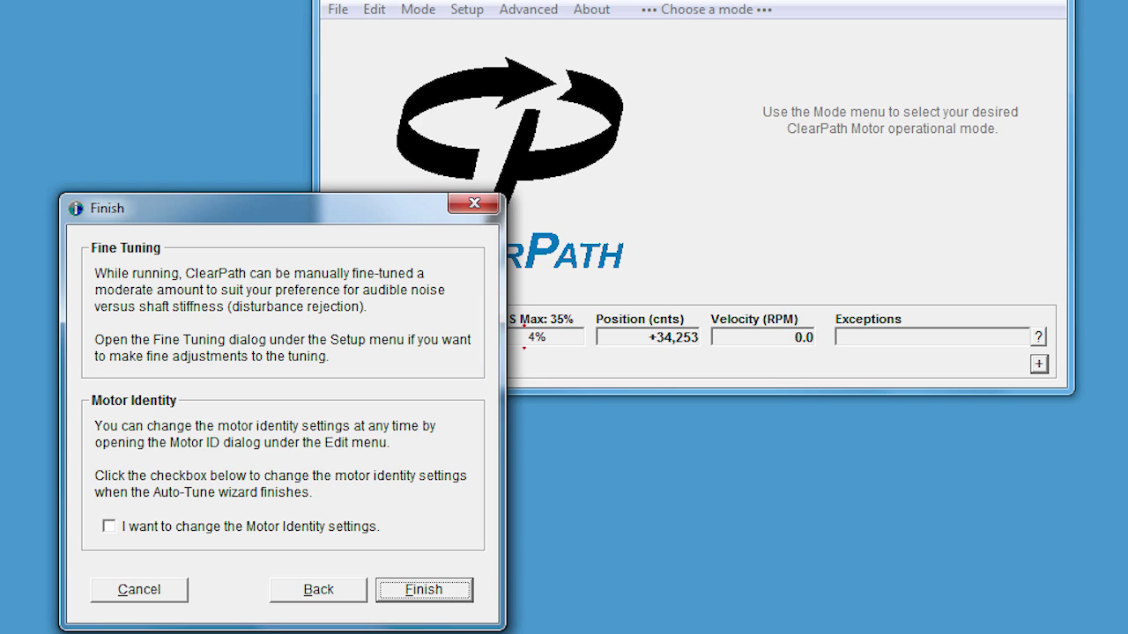
left_click(109, 528)
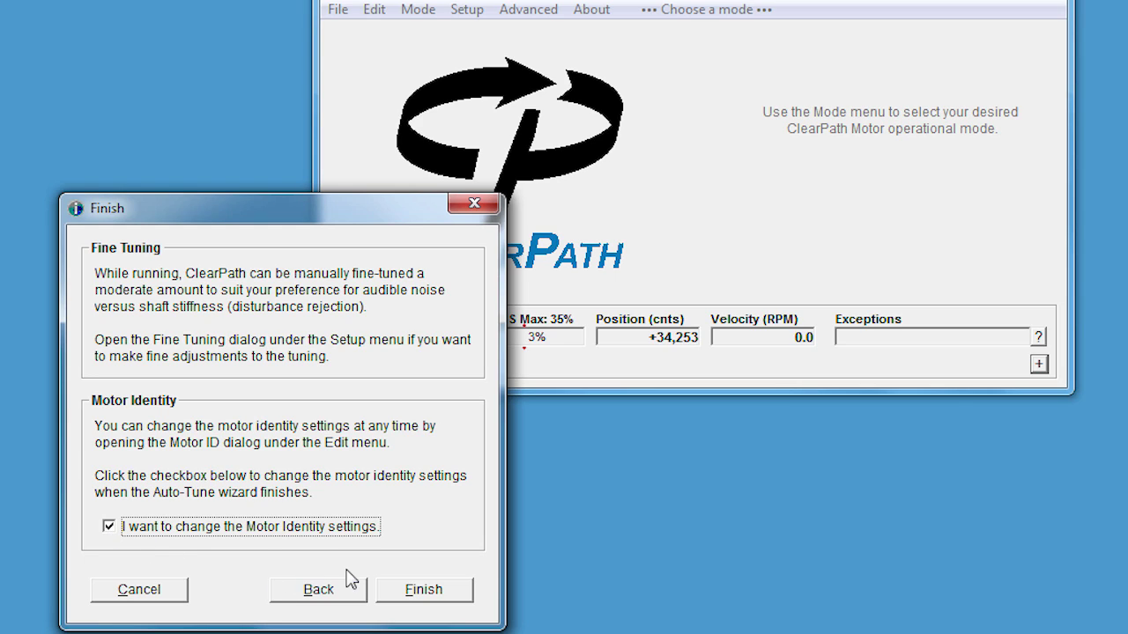
left_click(461, 588)
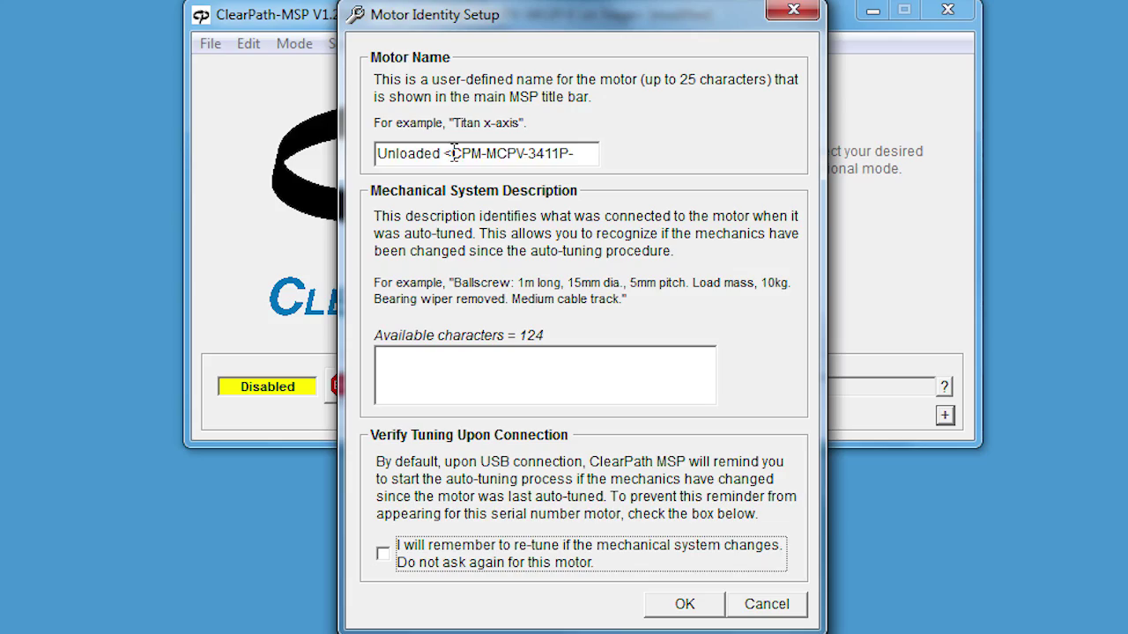
- Rename the motor to 'Linear Demo MCPV-3411P', replacing the prefix and CPM and removing the trailing dash
mouse_move(377, 154)
left_mouse_down()
mouse_move(455, 157)
mouse_move(366, 160)
left_mouse_up()
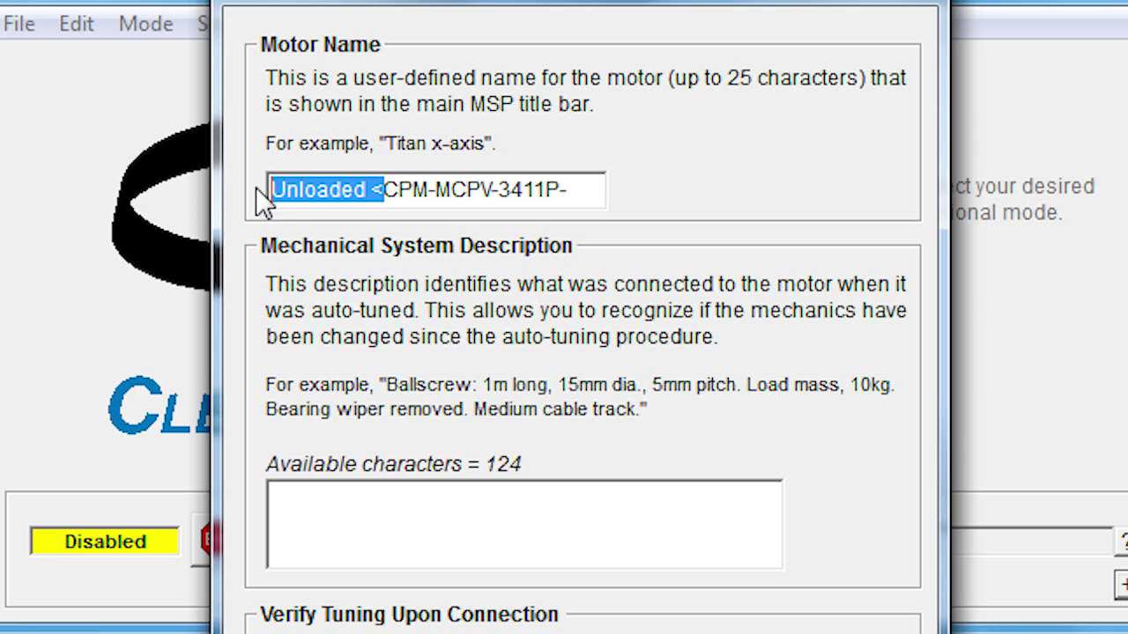
type("Linear")
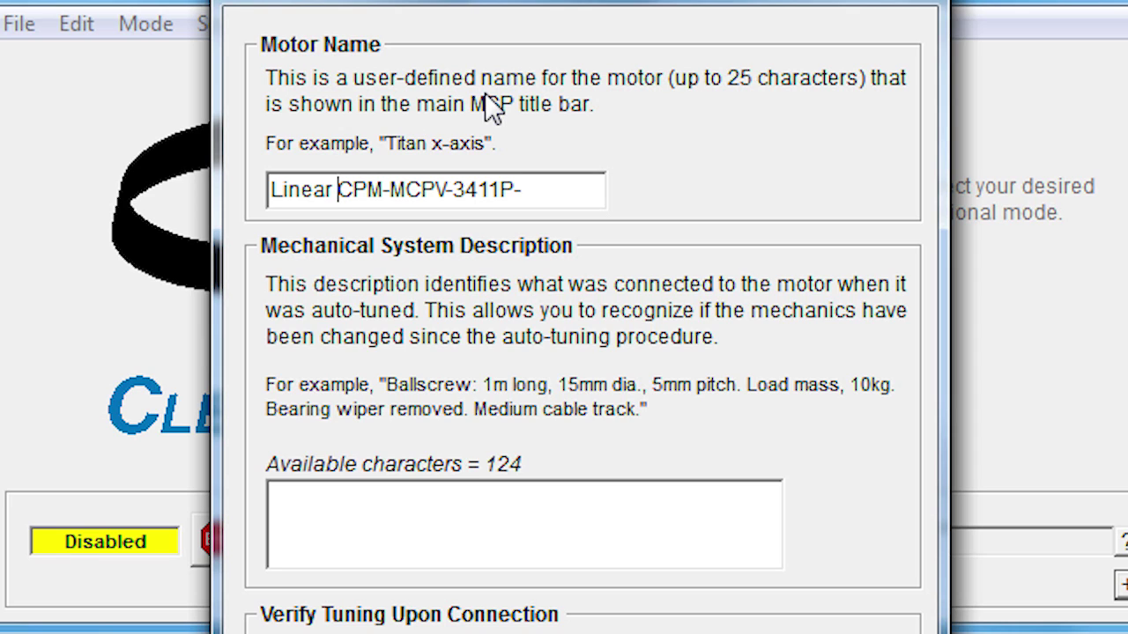
key("Delete")
key("Delete")
key("Delete")
key("Delete")
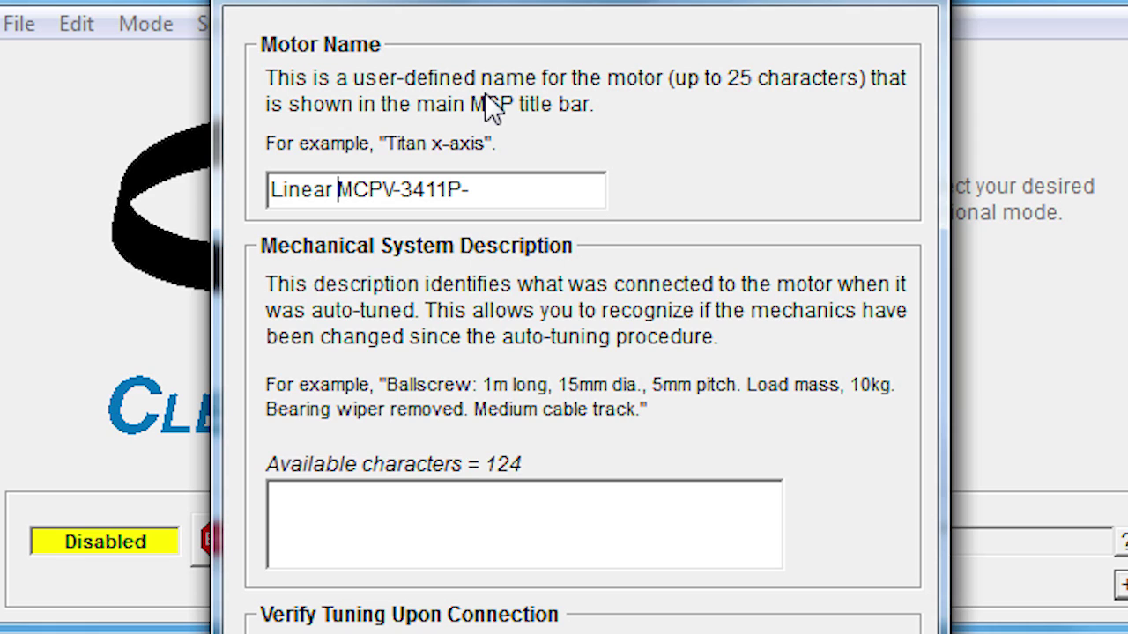
type("Demo")
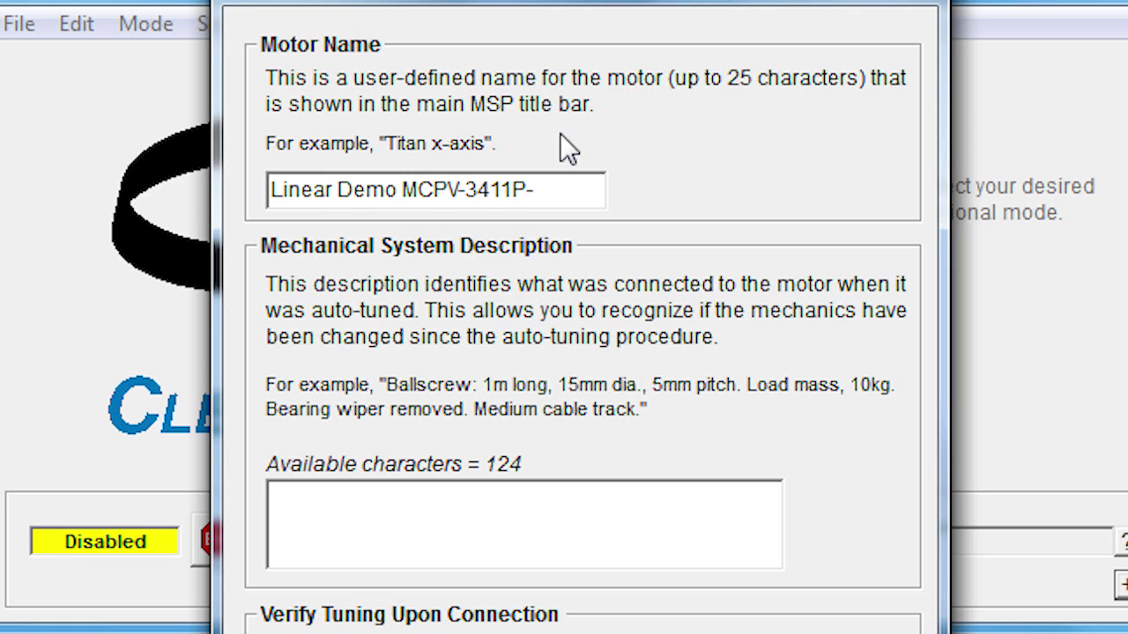
left_click(556, 190)
key("BackSpace")
- Enter 'Macron Dynamics linear axis with 2.9 lb carriage and load' as the mechanical description
left_click(423, 502)
type("Macro")
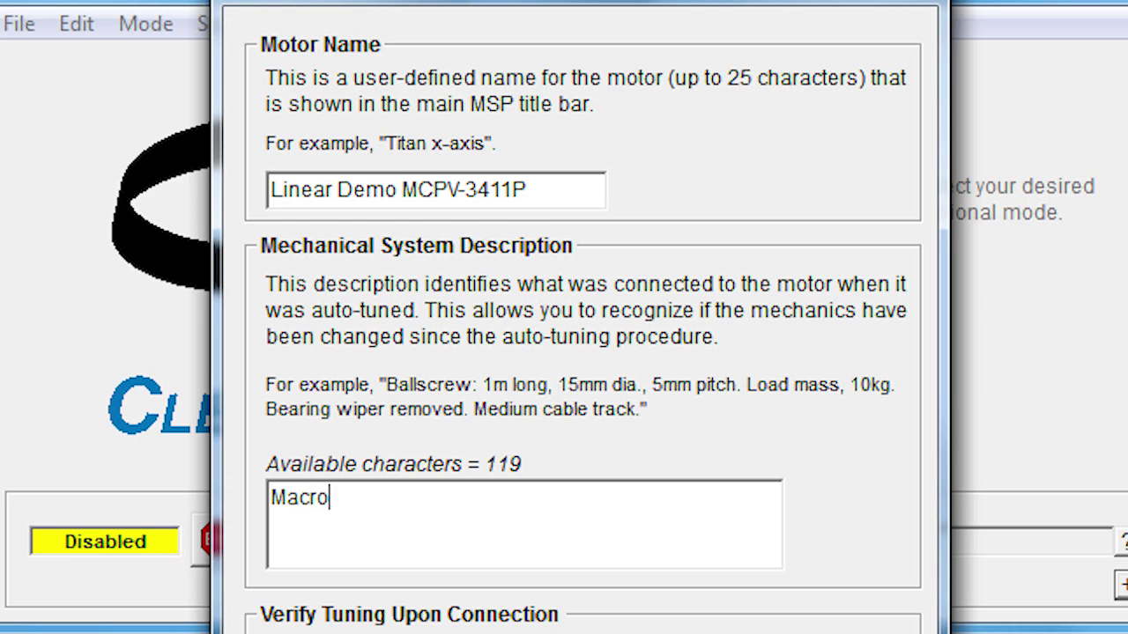
type("n Dynami")
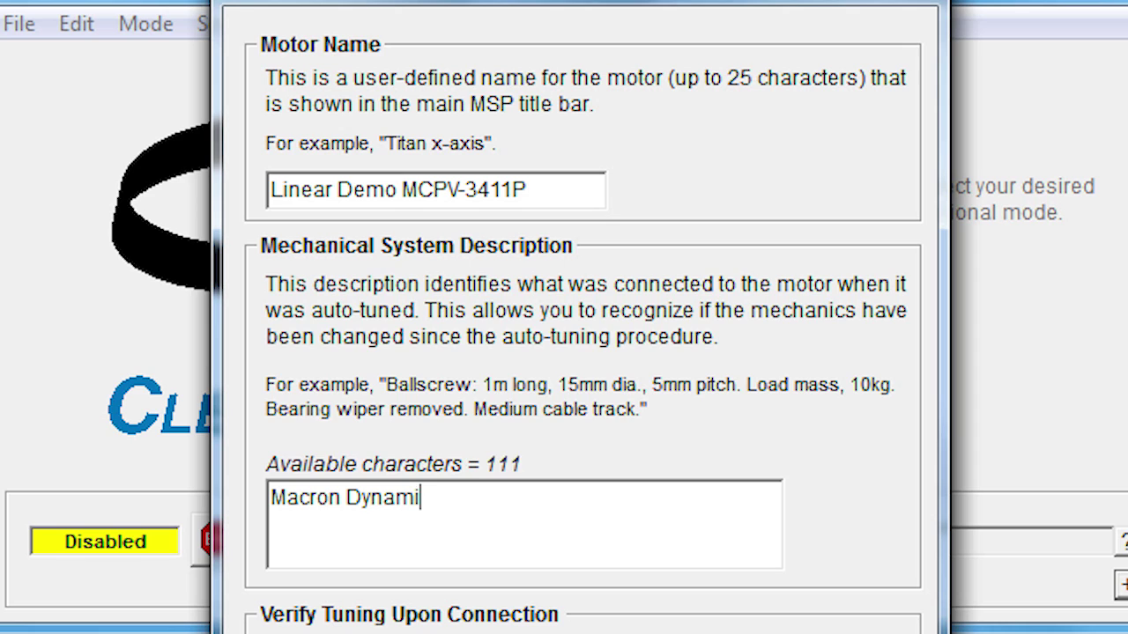
type("cs linear")
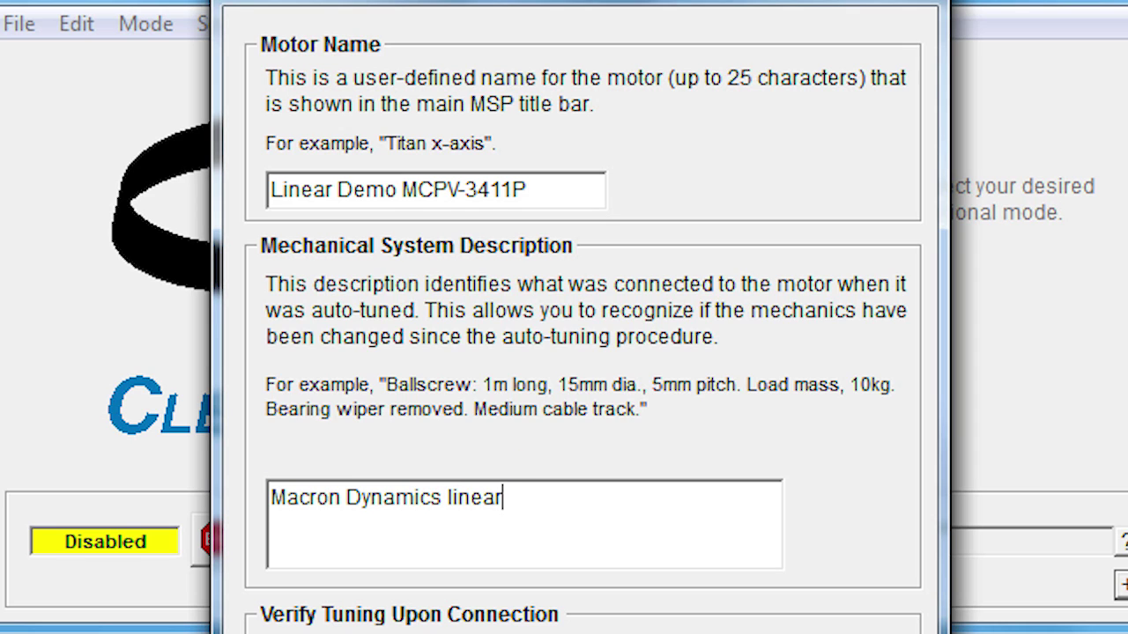
type(" axis w")
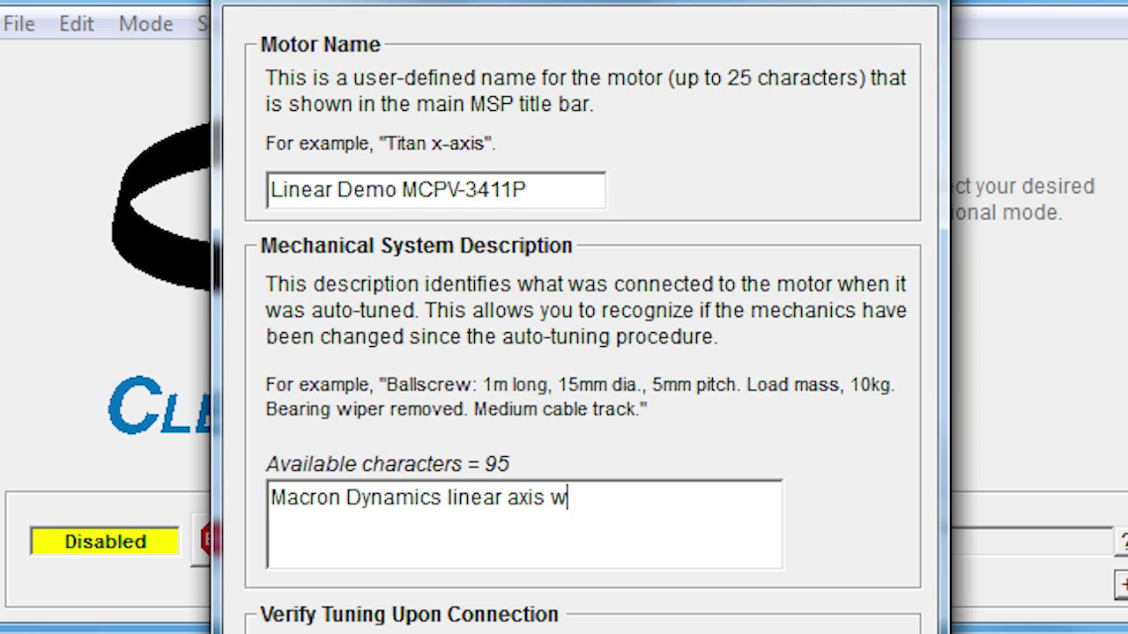
type("ith 2.9 ")
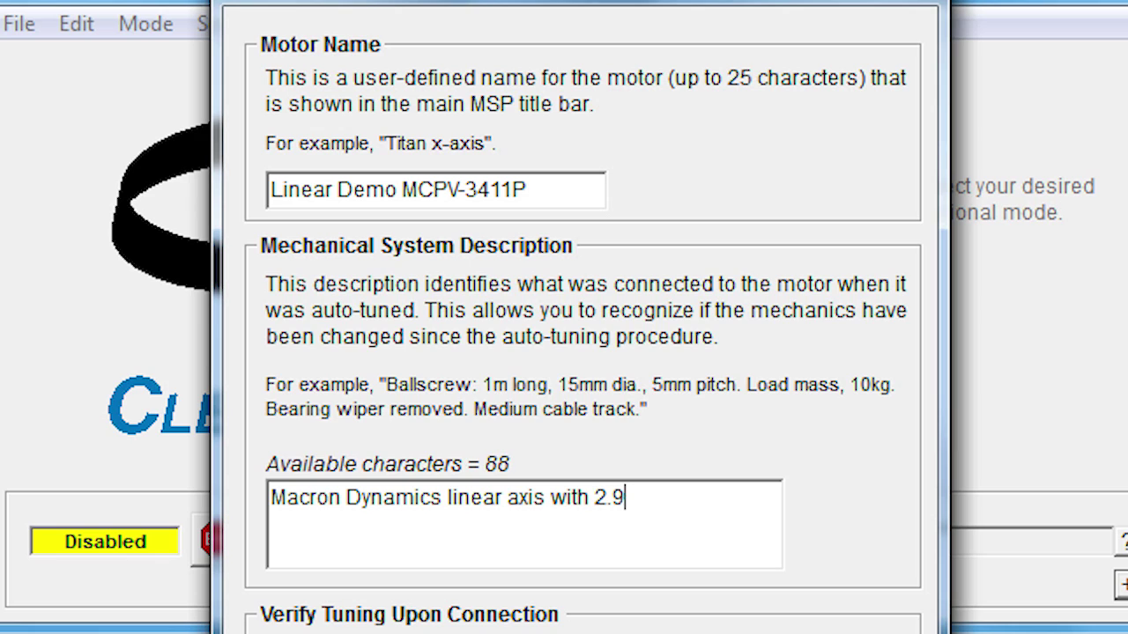
type("lb ")
type("carriage ")
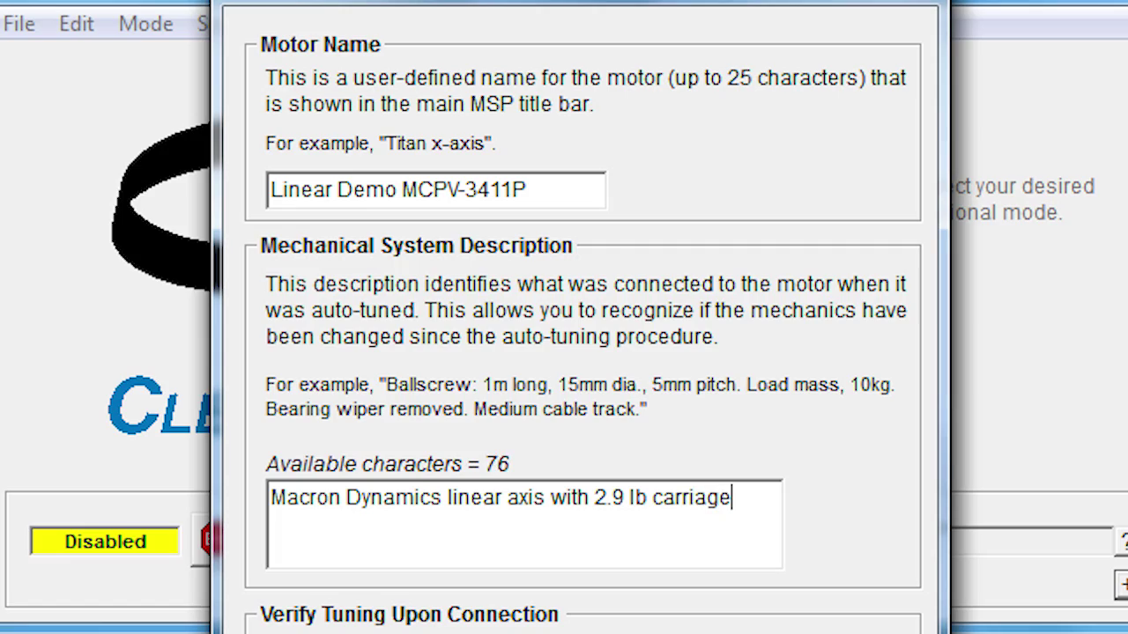
type("and load")
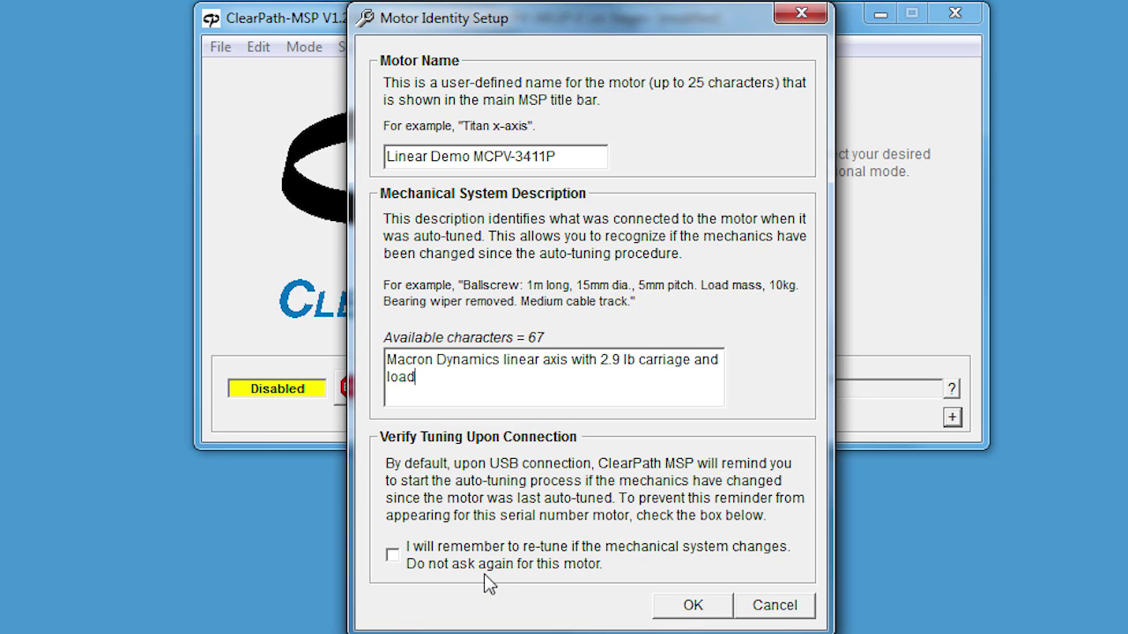
- Accept the new Motor Identity name and description, then bring up the Setup menu
left_click(671, 612)
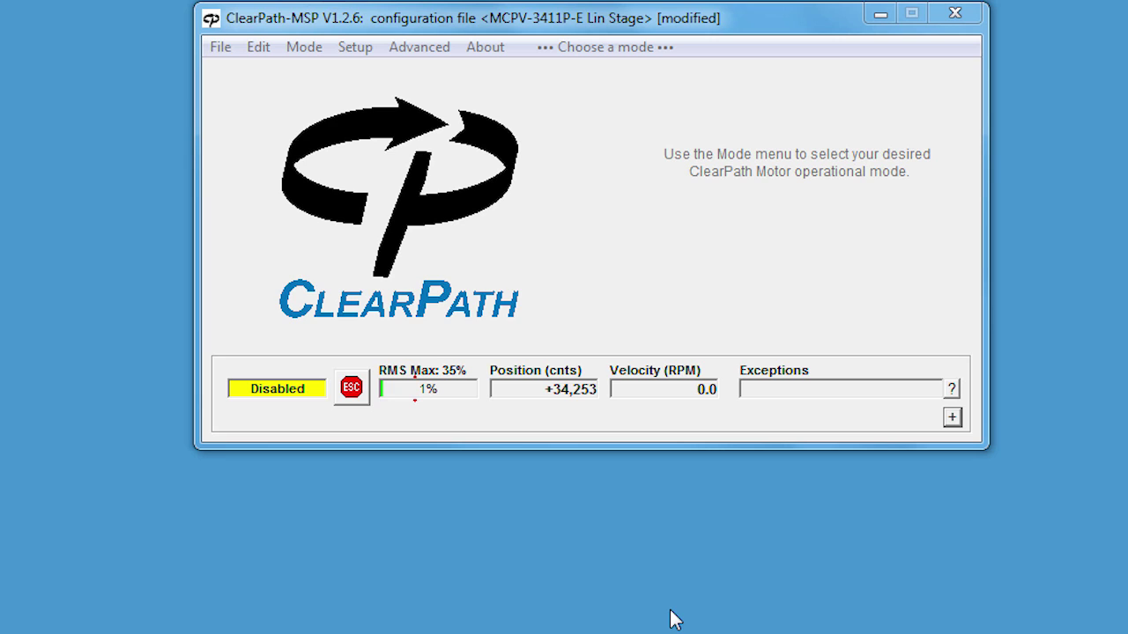
left_click(363, 52)
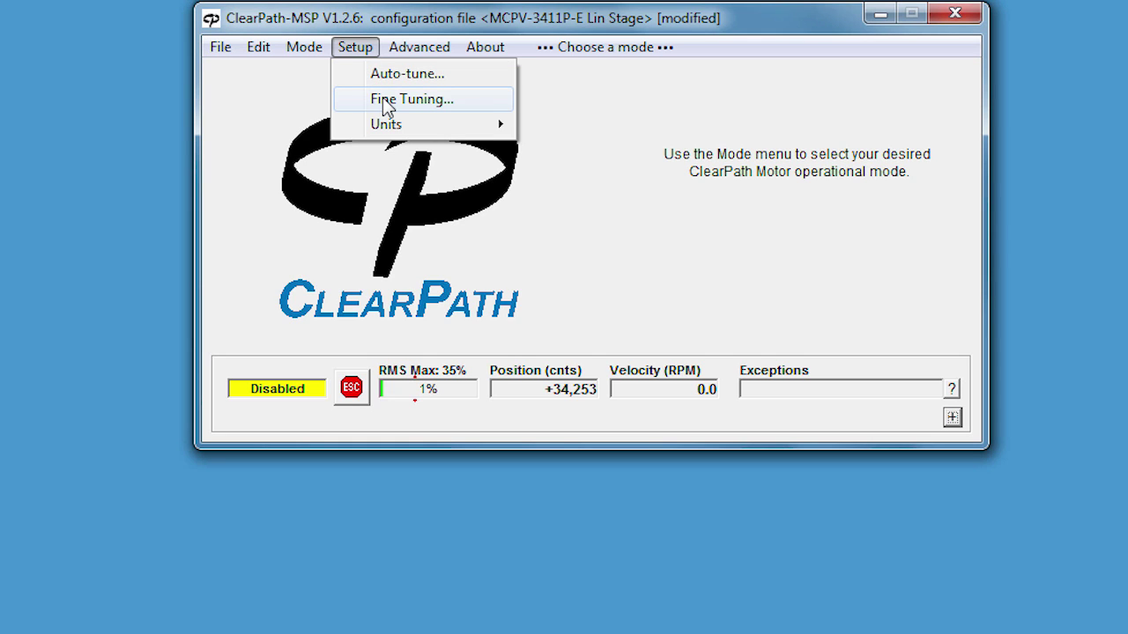
- Open Fine Tuning and confirm the quietness-versus-stiffness slider sits at its default of 19
left_click(345, 104)
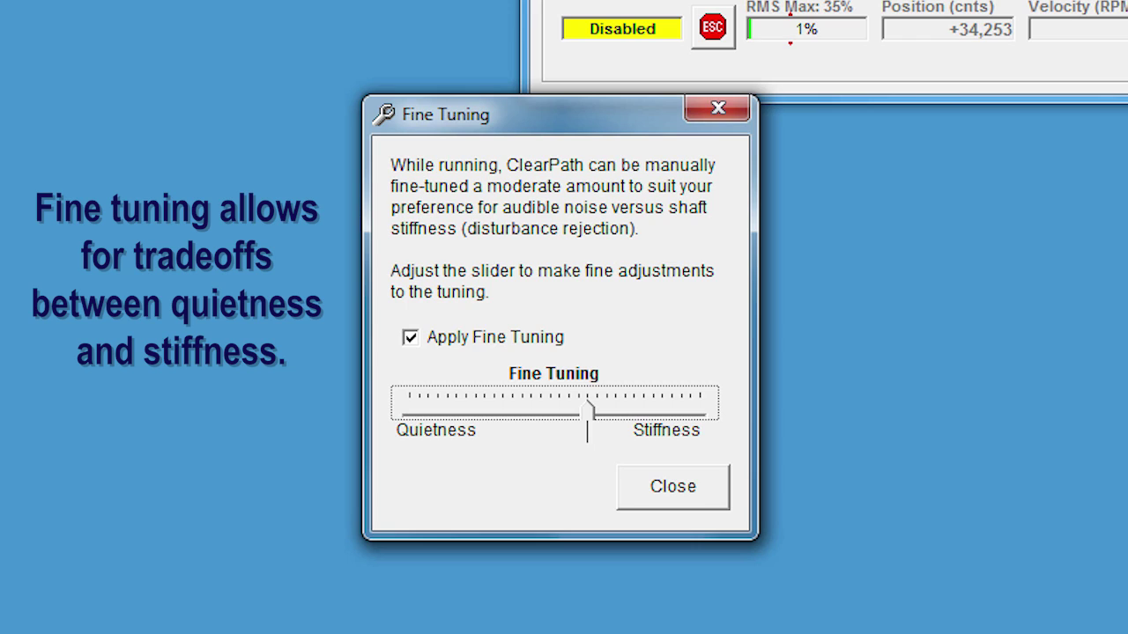
left_click(592, 419)
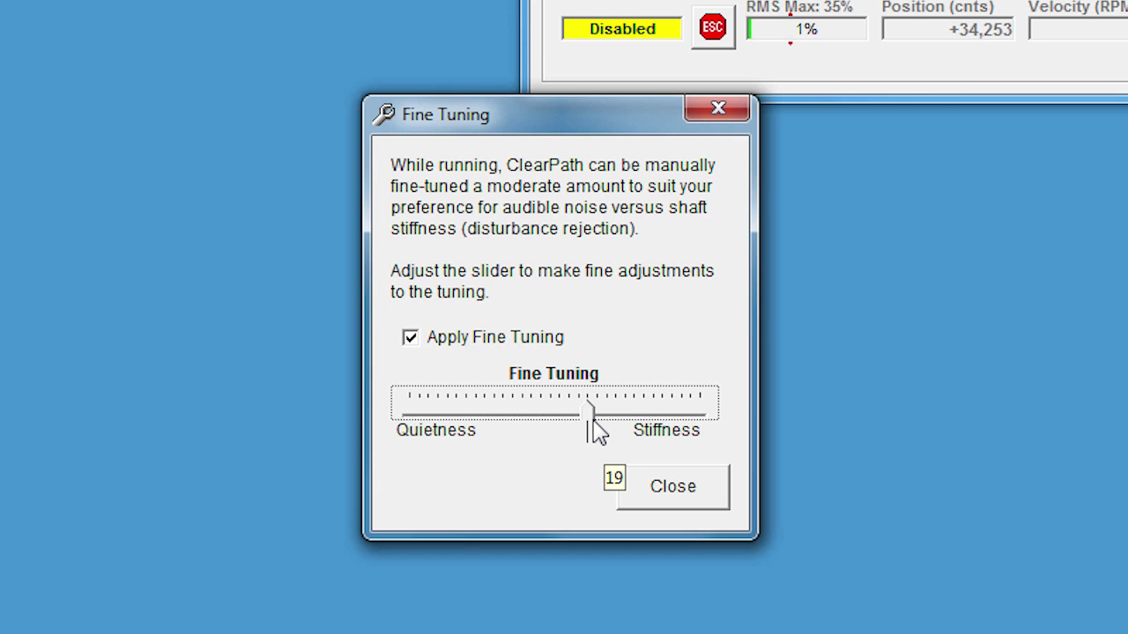
- Close the Fine Tuning dialog, leaving the slider unchanged at 19
left_click(653, 511)
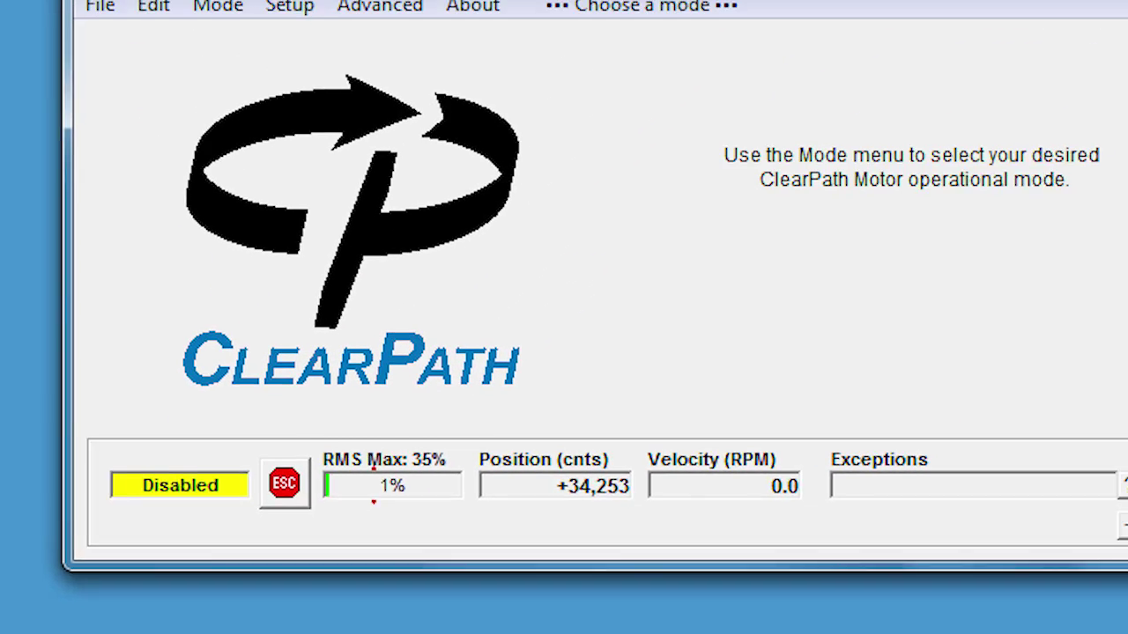